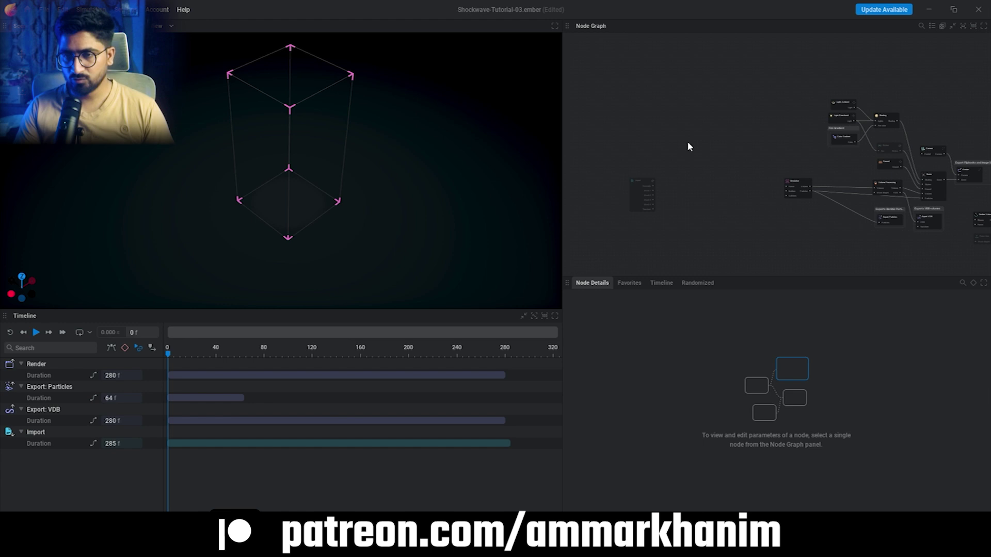
scroll(820, 165, "up", 2)
left_click(817, 165)
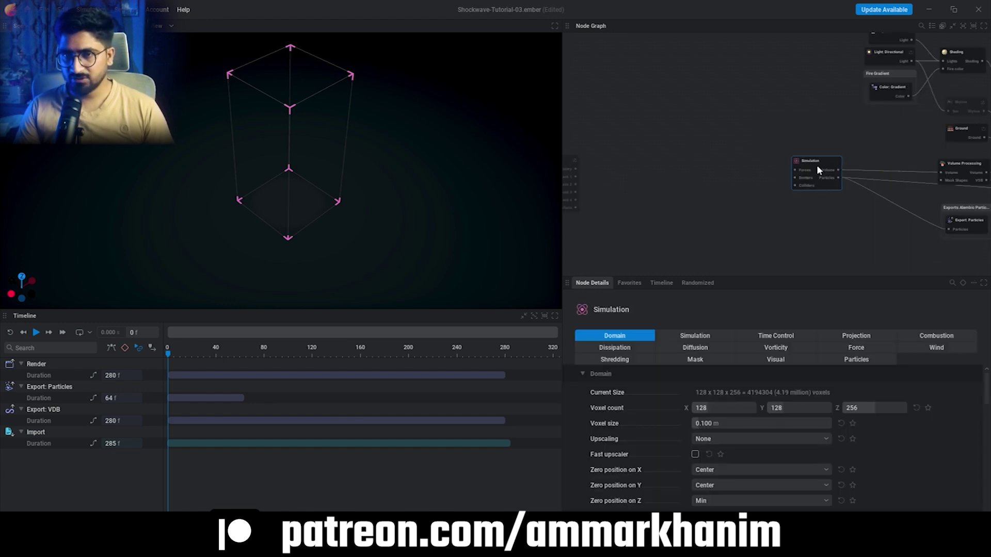
scroll(816, 166, "up", 1)
left_click(625, 180)
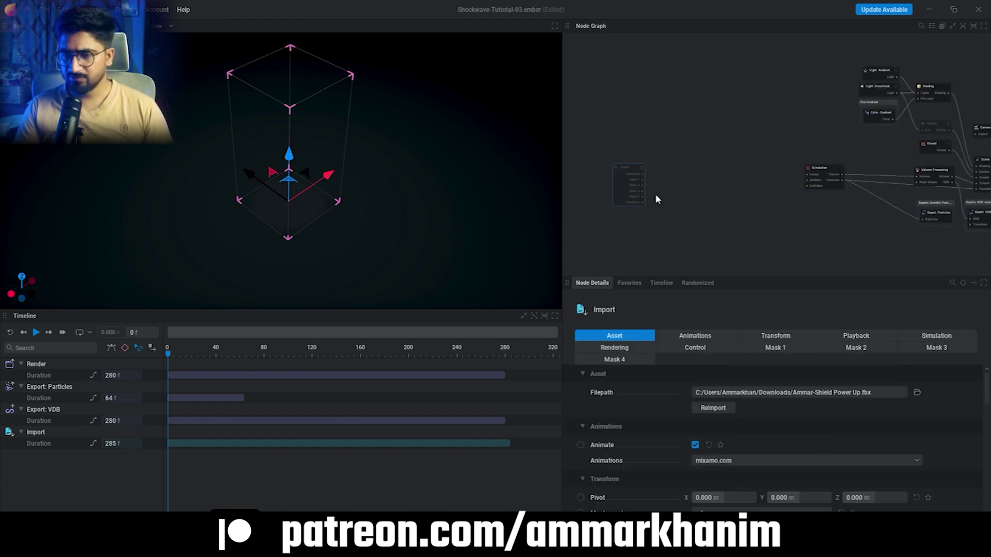
right_click(660, 182)
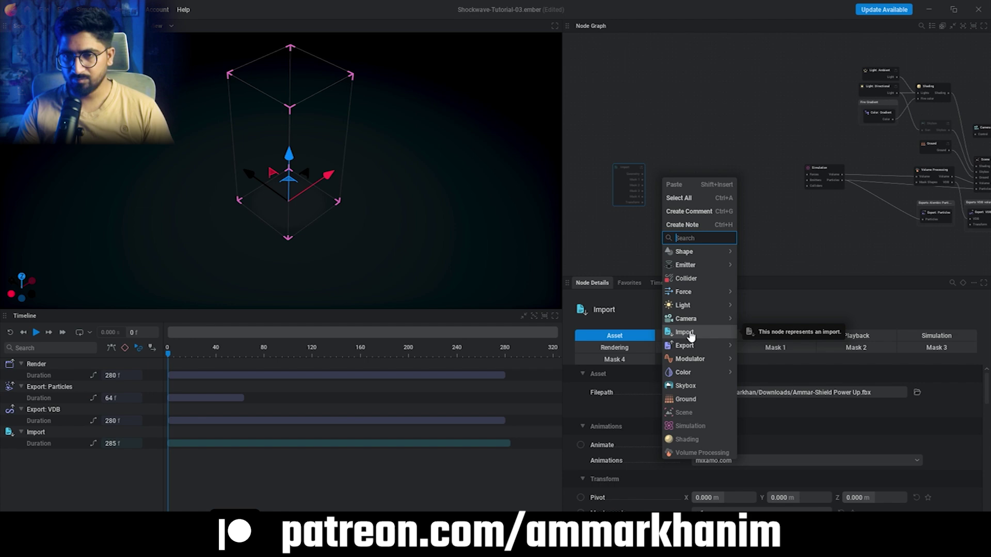
left_click(684, 332)
left_click(917, 392)
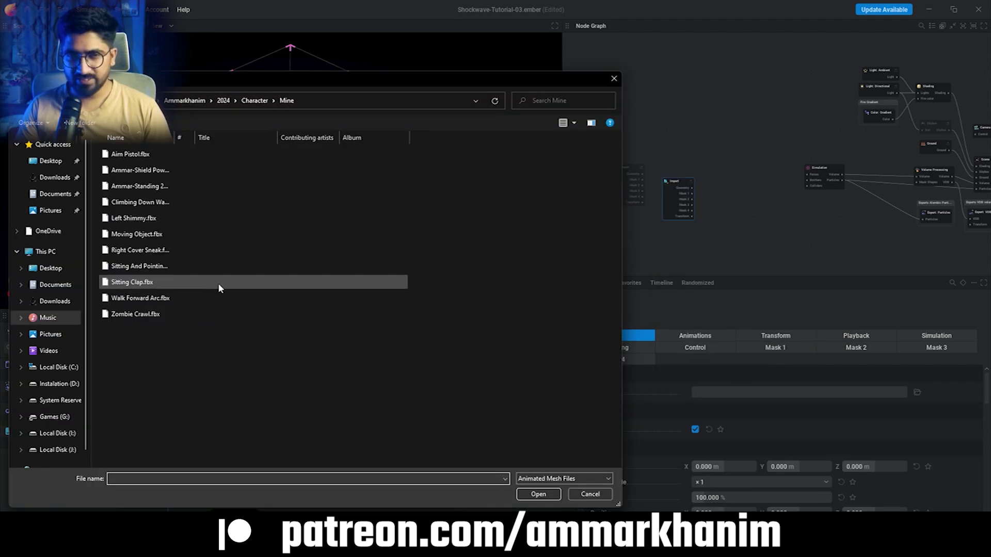
left_click(588, 494)
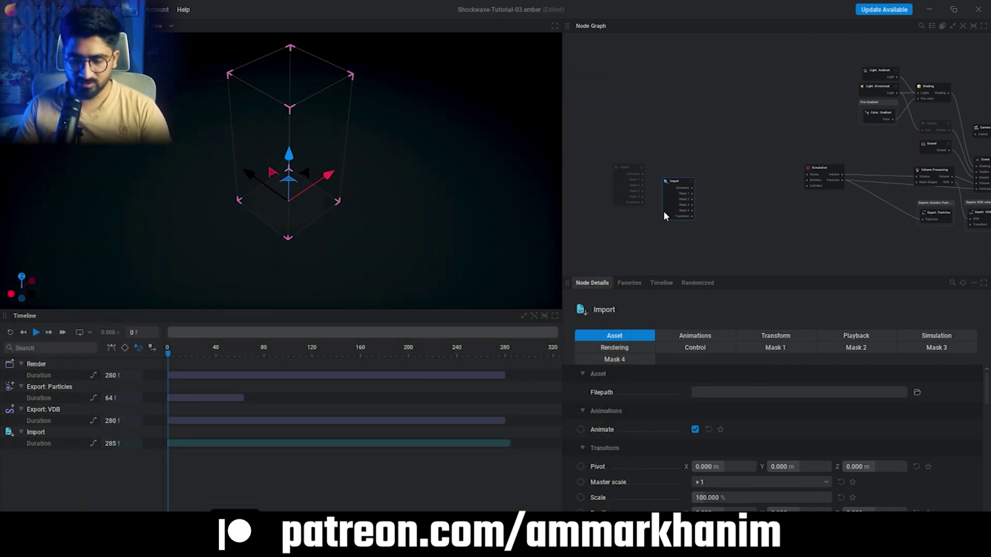
key("Delete")
Step: Enable the existing Import node and move it and the Simulation node closer together in the node graph
left_click(642, 168)
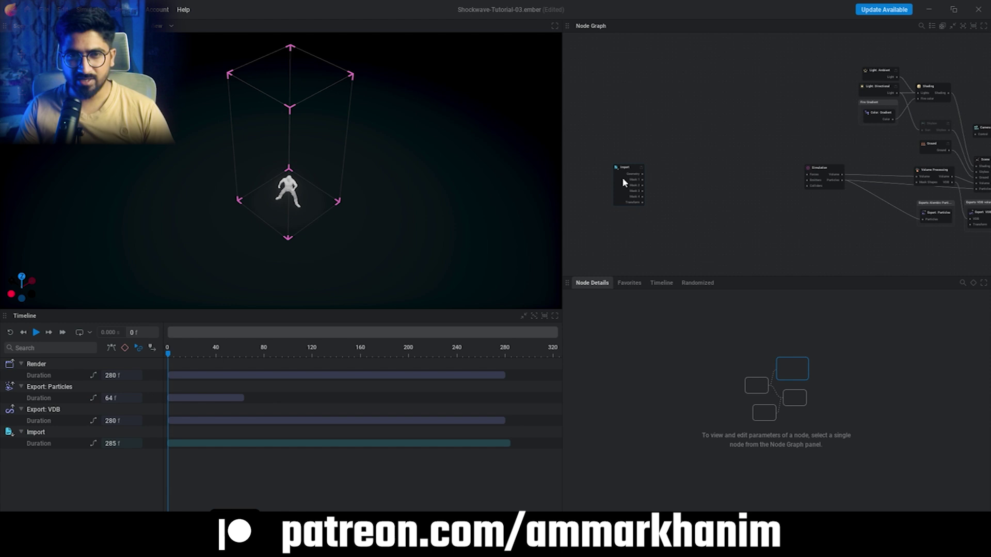
left_click_drag(623, 178, 639, 182)
left_click_drag(820, 171, 789, 184)
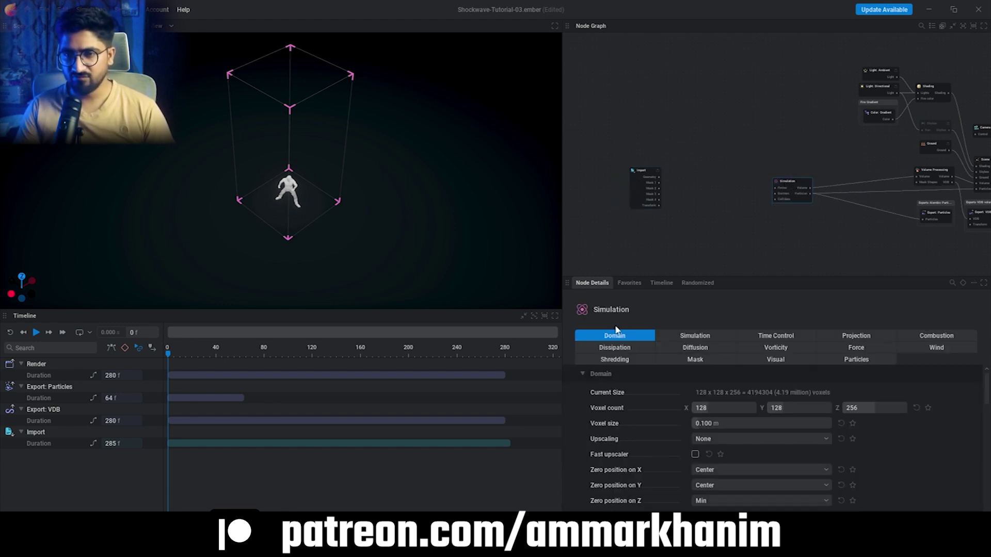
Step: Set the Simulation node's voxel count to 300 on X, 300 on Y and 100 on Z
left_click(716, 407)
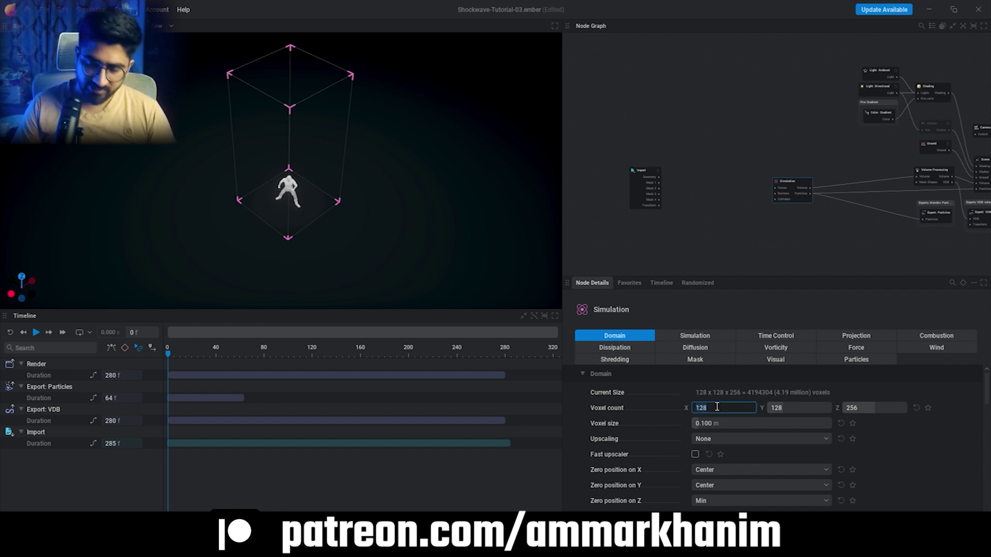
type("300")
key("Tab")
type("300")
key("Tab")
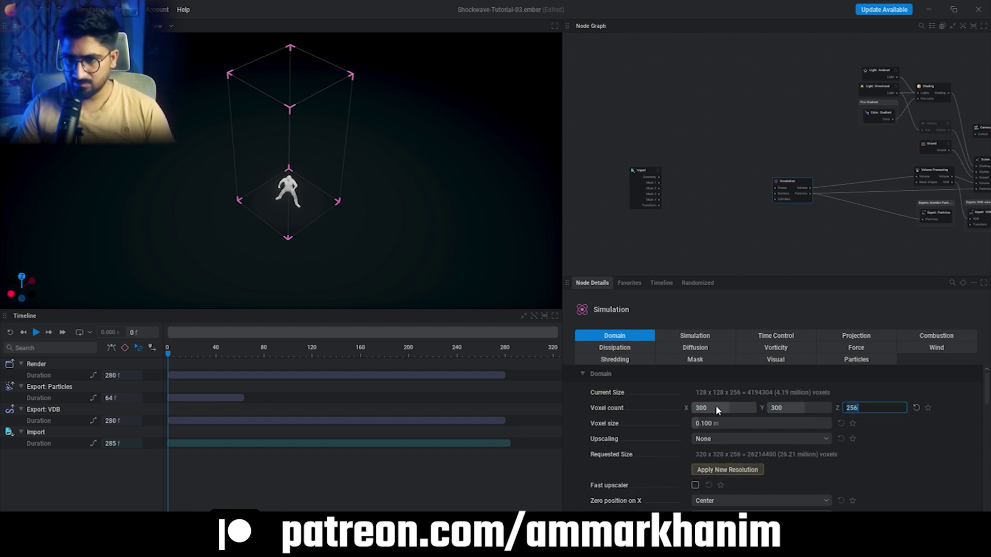
type("100")
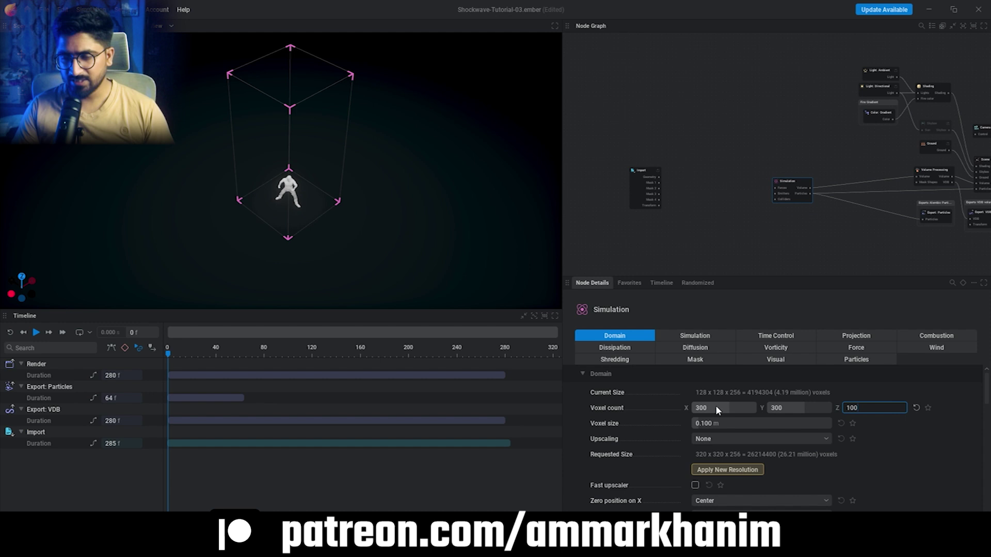
key("Return")
Step: Set the simulation's force Buoyancy to 0 % of gravity
scroll(790, 202, "up", 3)
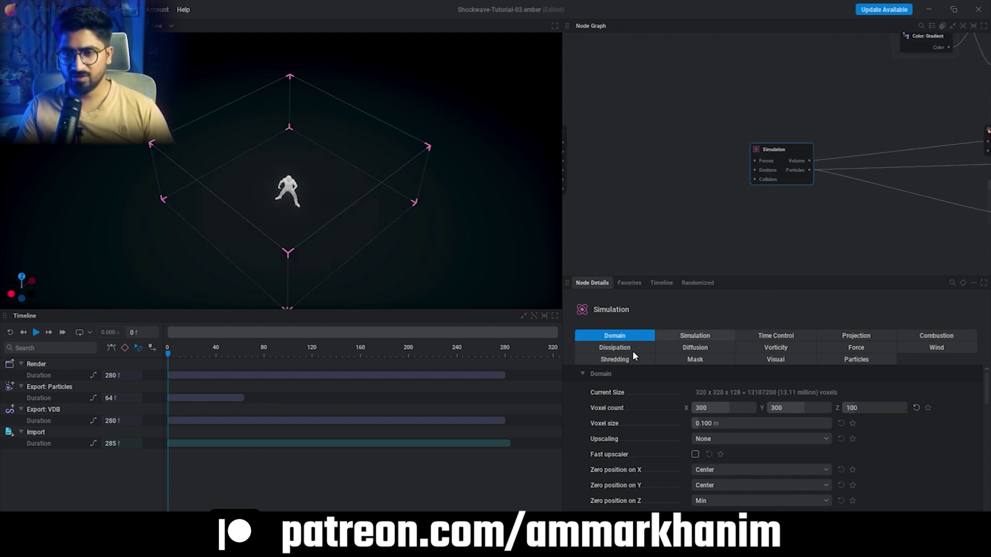
left_click(857, 349)
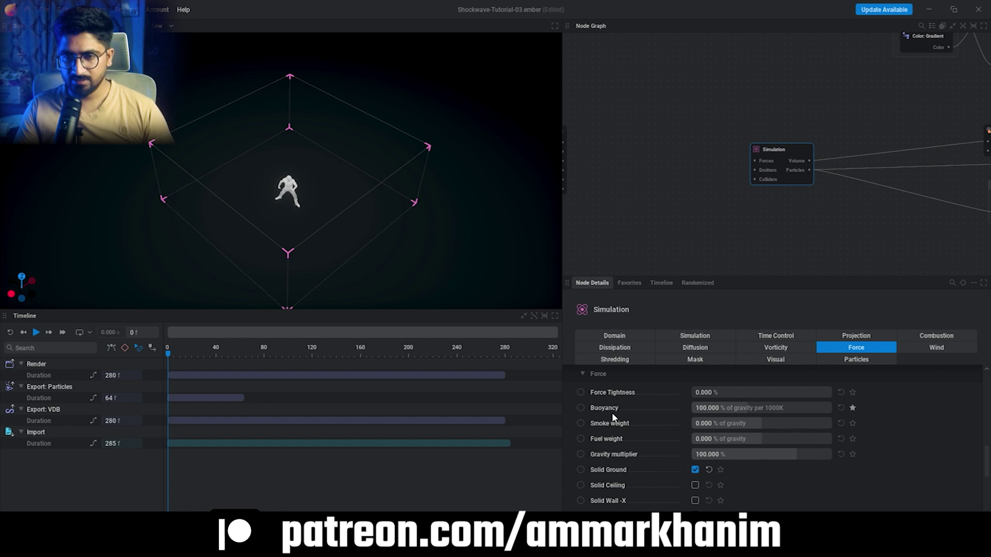
left_click_drag(789, 407, 739, 407)
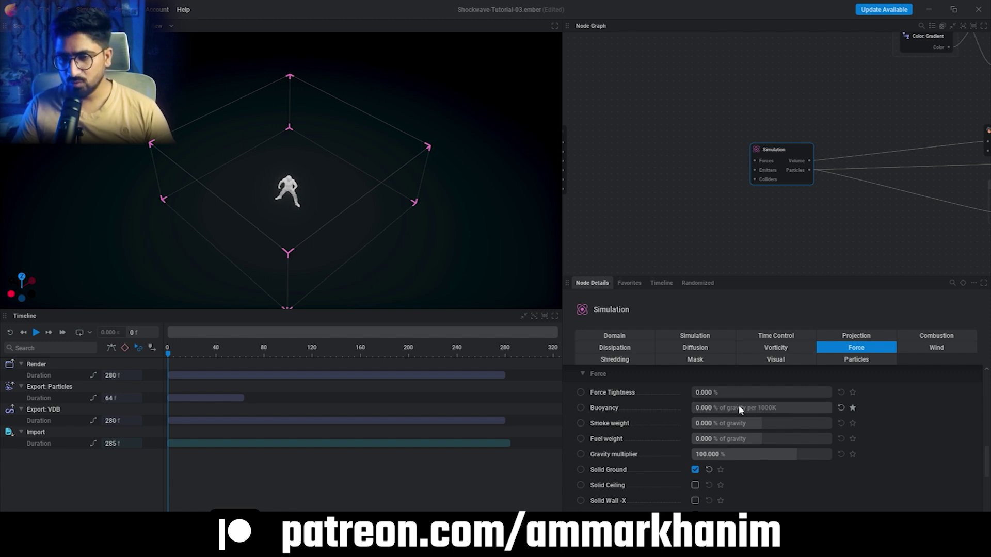
Step: Add a volume emitter feeding the Simulation node's Emitters input and connect the Import node's Geometry to the emitter's Shapes
middle_click_drag(690, 195, 766, 187)
scroll(766, 186, "up", 1)
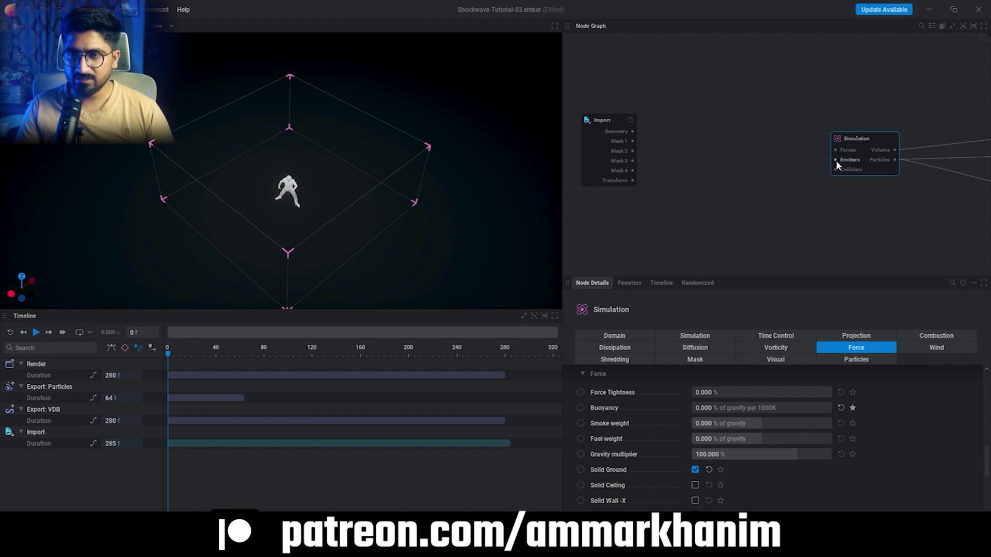
left_click_drag(836, 160, 749, 144)
left_click(718, 202)
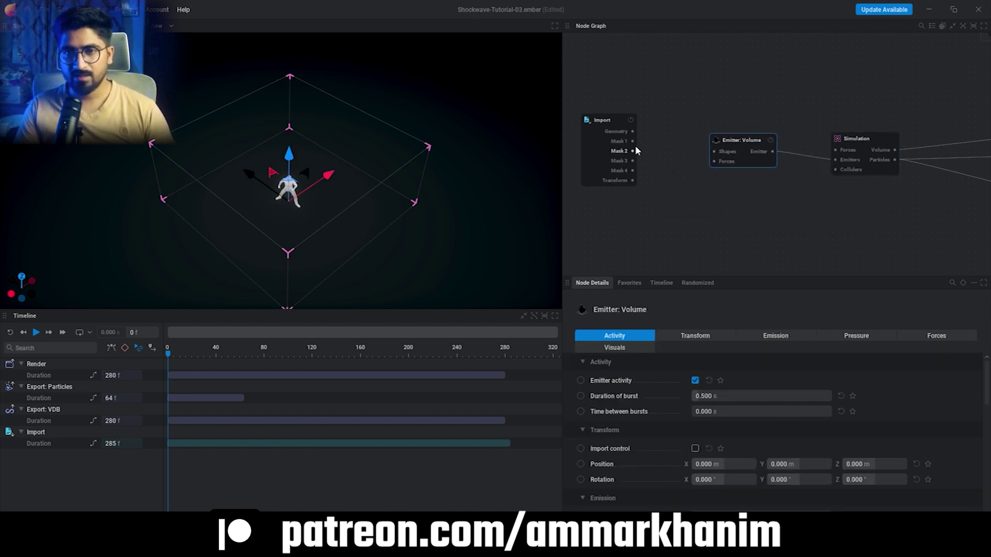
left_click_drag(632, 131, 715, 151)
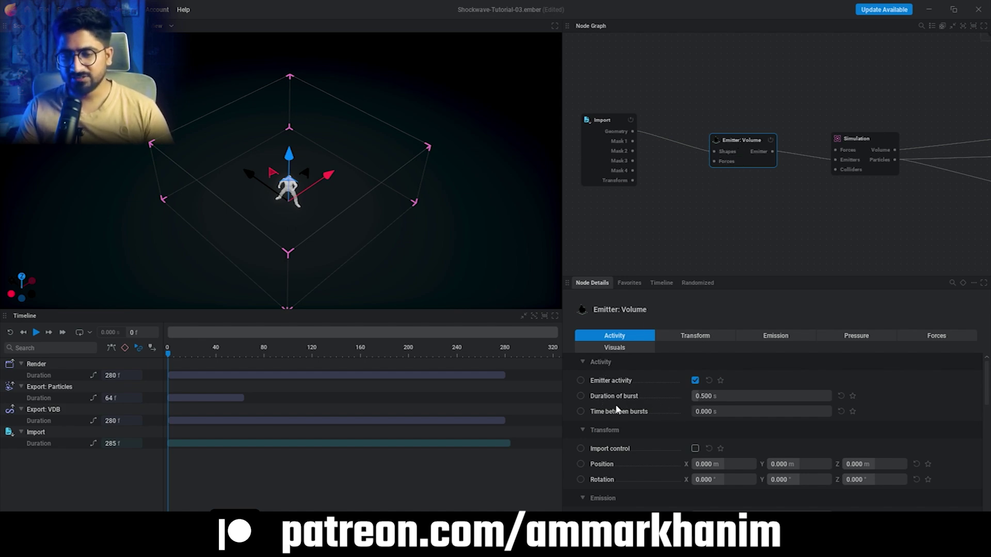
Step: Set the volume emitter's duration of burst to 3.9 s and shift its node slightly towards the Simulation node
left_click(704, 396)
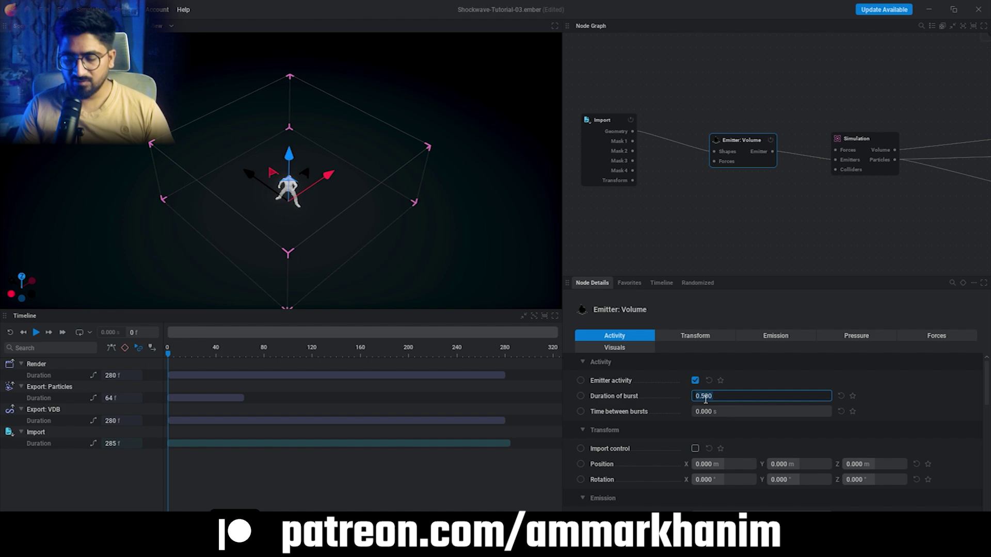
type("3.9")
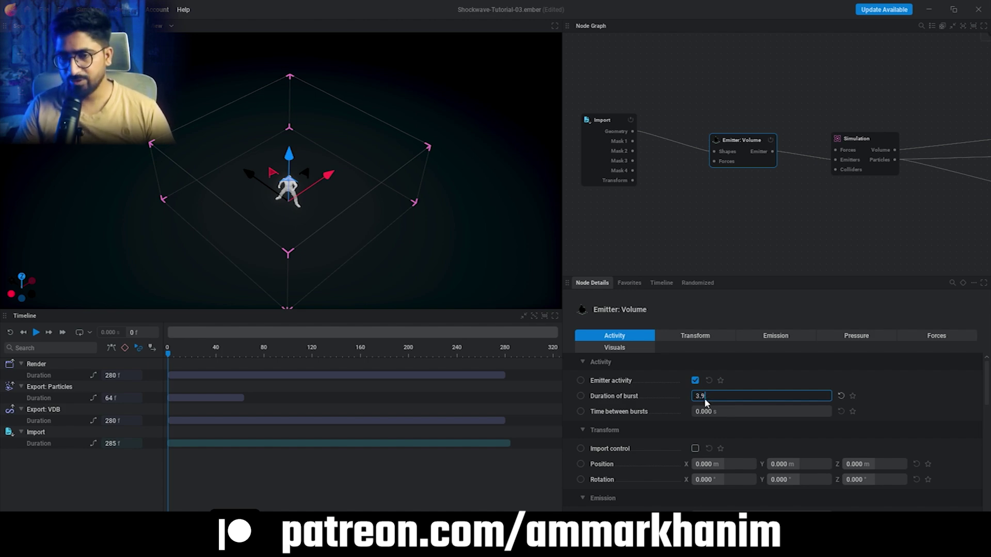
key("Return")
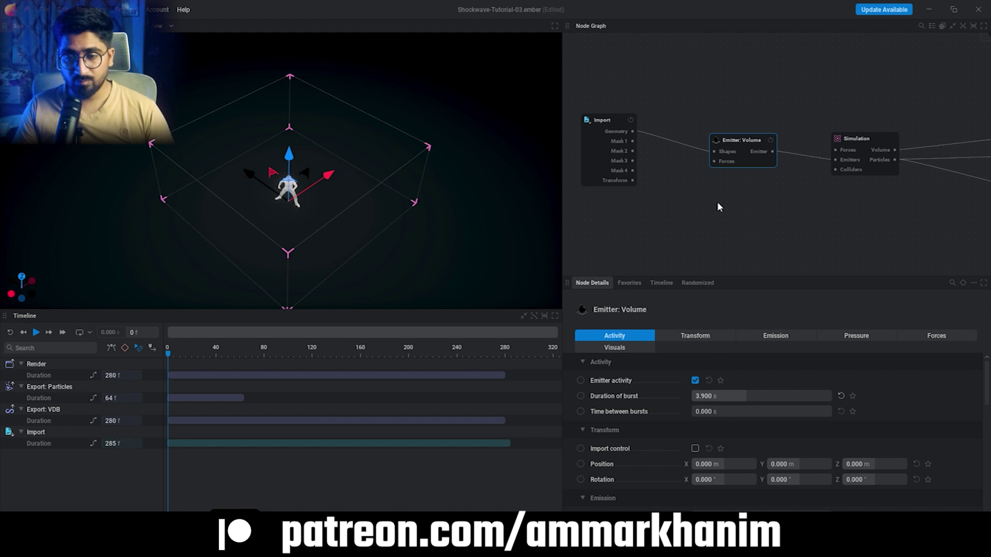
left_click_drag(741, 144, 757, 140)
Step: Turn on the timeline override for the volume emitter's fuel rate and set its value to 0 %/s
left_click(770, 334)
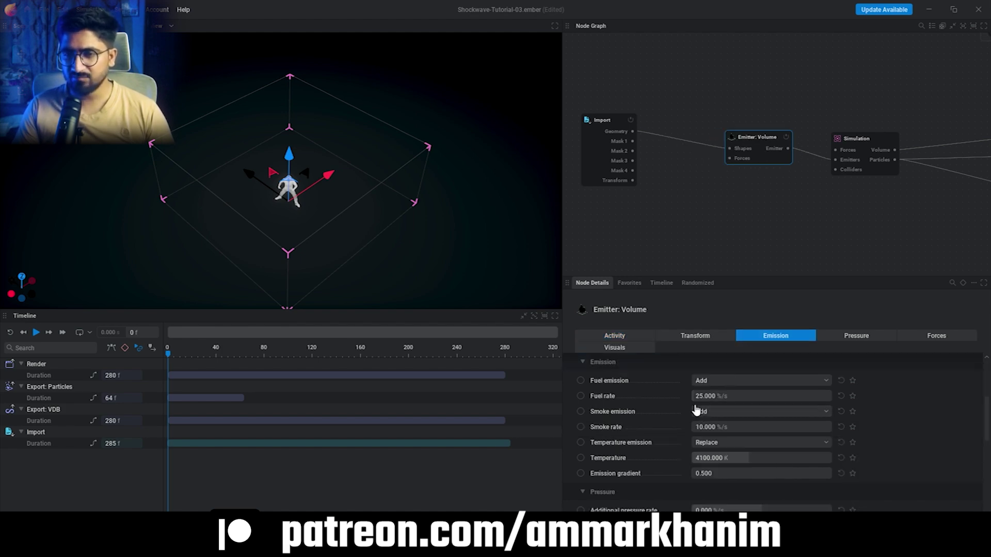
left_click(580, 396)
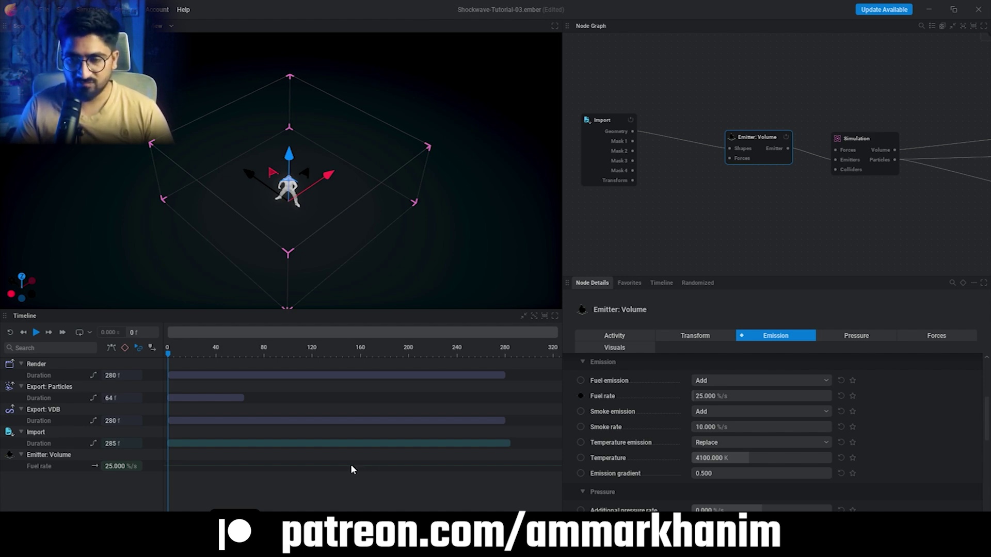
middle_click_drag(331, 217, 343, 195)
middle_click_drag(315, 249, 293, 255)
left_click_drag(293, 255, 354, 234)
scroll(255, 249, "up", 5)
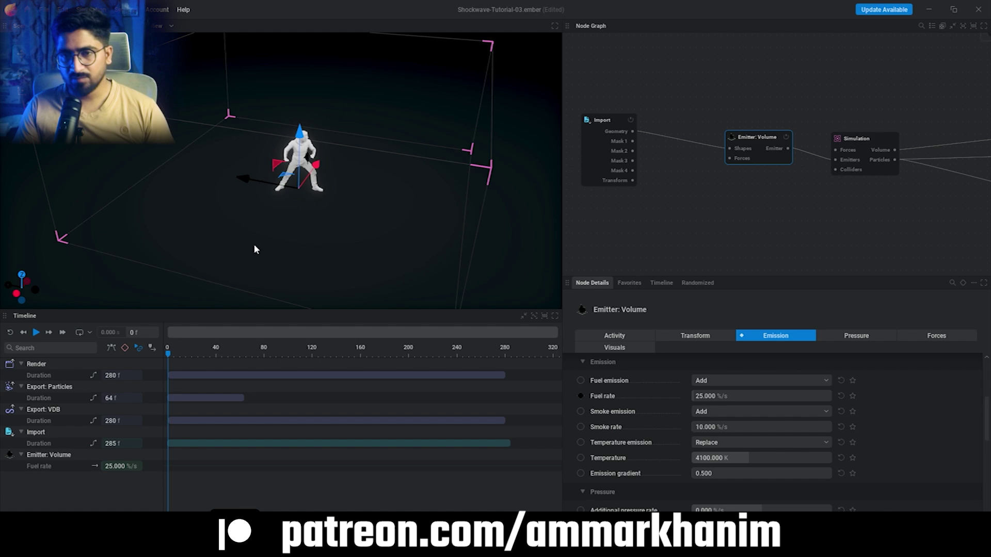
left_click_drag(254, 245, 289, 243)
scroll(254, 244, "up", 4)
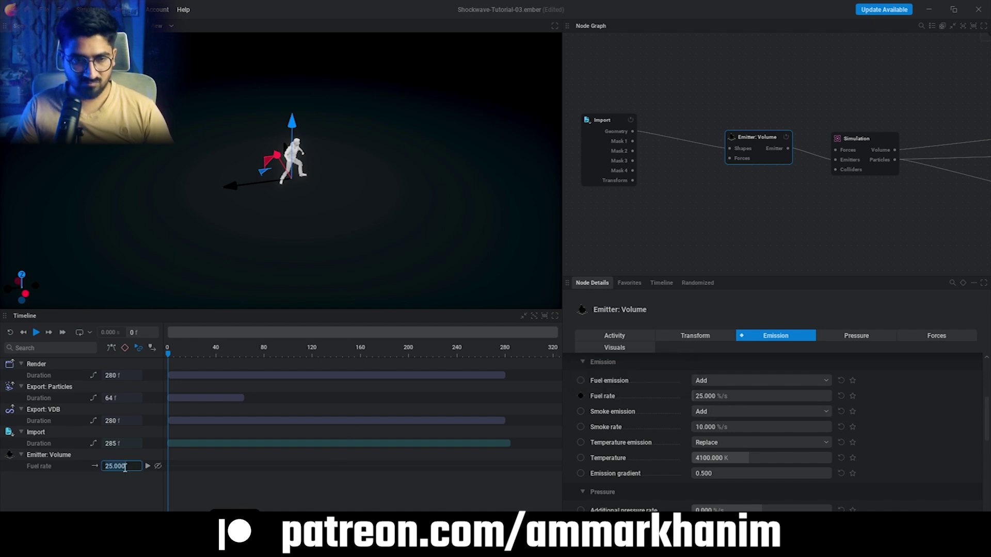
type("0")
key("Return")
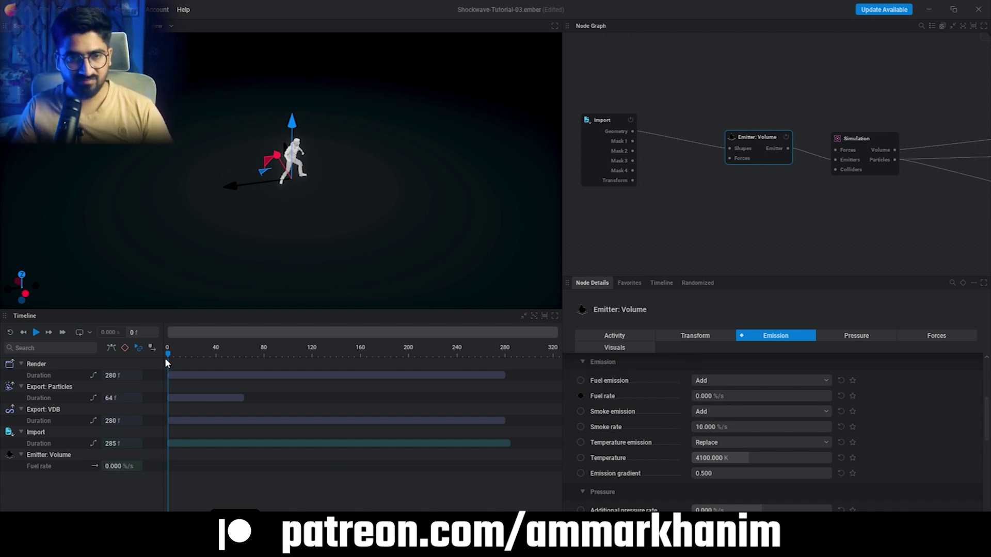
Step: Keyframe the emitter's fuel rate at 0 %/s on frame 72 and 800 %/s on frame 85
left_click_drag(167, 355, 255, 353)
left_click(113, 467)
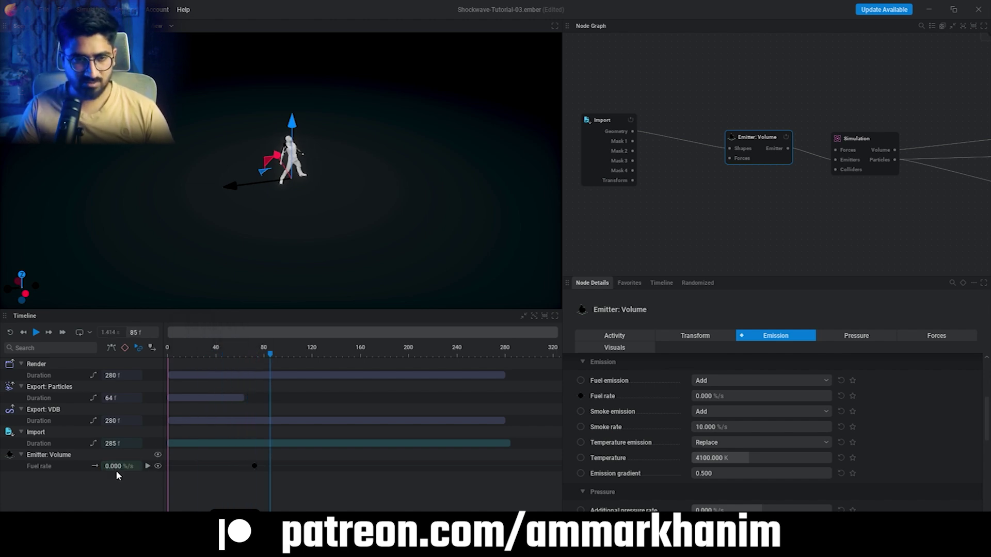
left_click(118, 469)
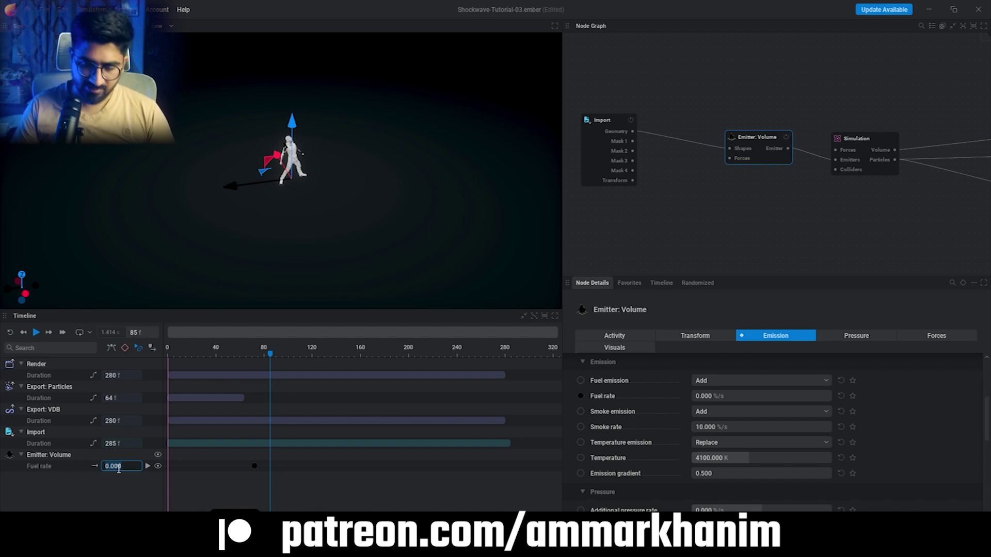
type("800")
key("Return")
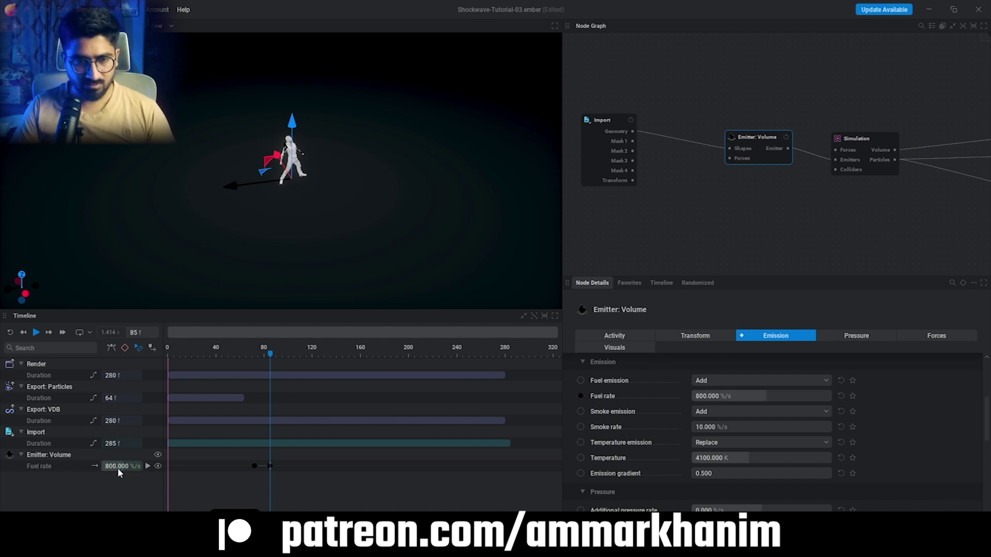
Step: Keyframe the emitter's fuel rate to hold 800 %/s at frame 209 and drop to 0 %/s at frame 218
left_click_drag(270, 354, 419, 356)
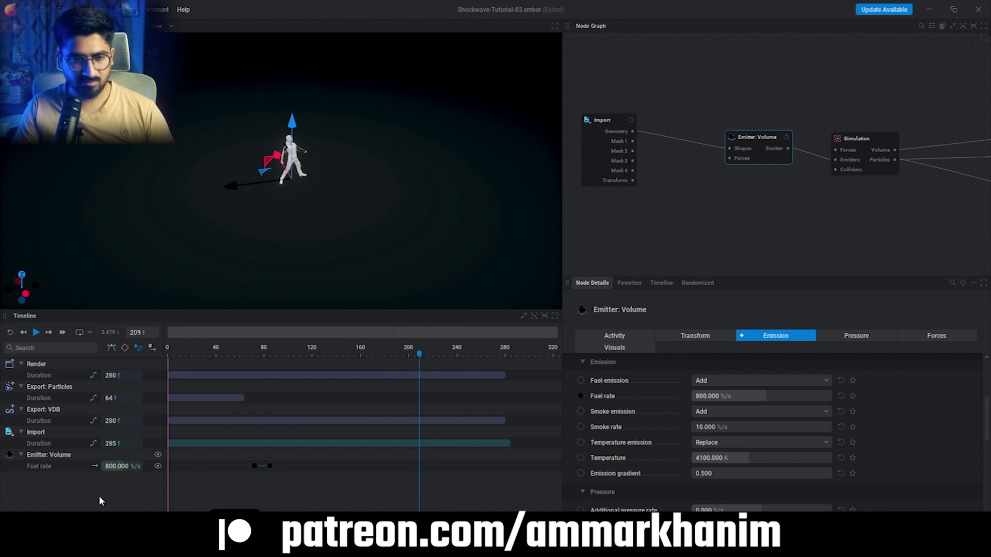
double_click(122, 467)
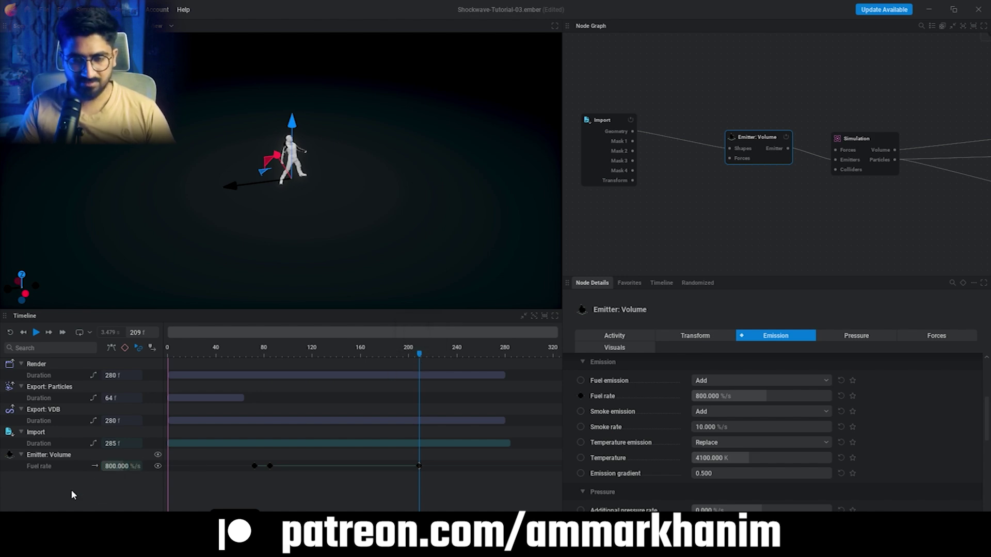
left_click_drag(419, 354, 431, 354)
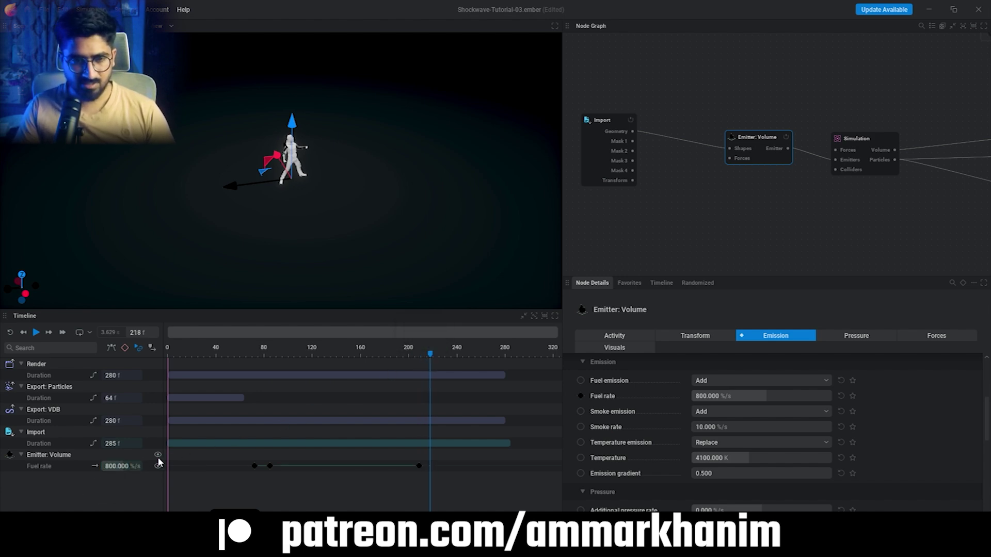
double_click(128, 466)
type("0")
key("Return")
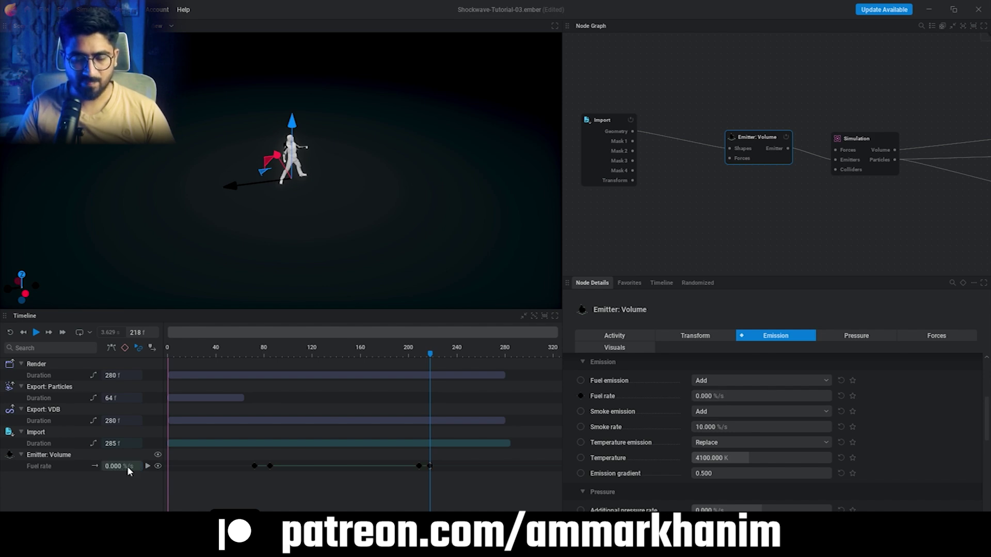
Step: Set the volume emitter's smoke rate to 100 %/s
double_click(709, 427)
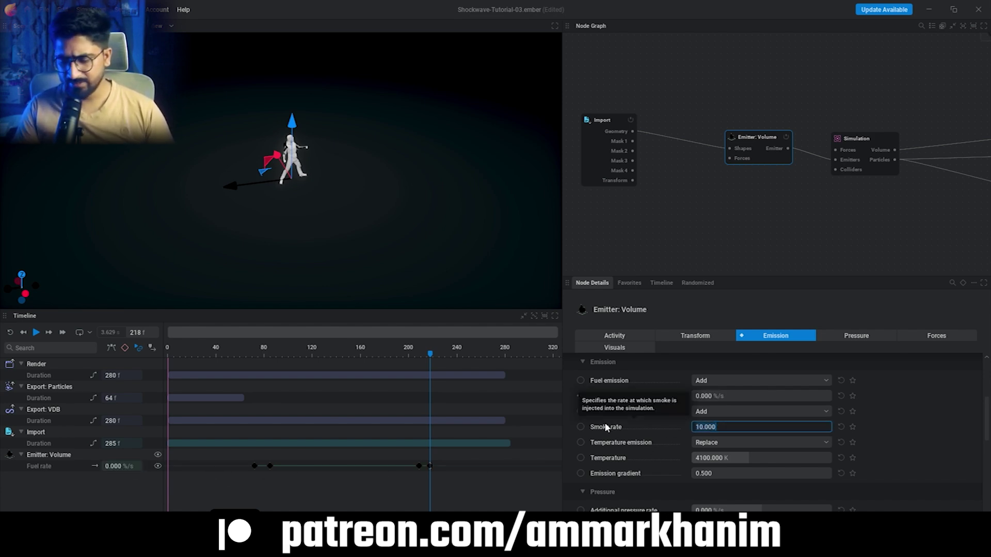
type("100")
key("Return")
Step: Play the simulation to preview the fire on the character, pause it, and reset it to frame 0
left_click(350, 232)
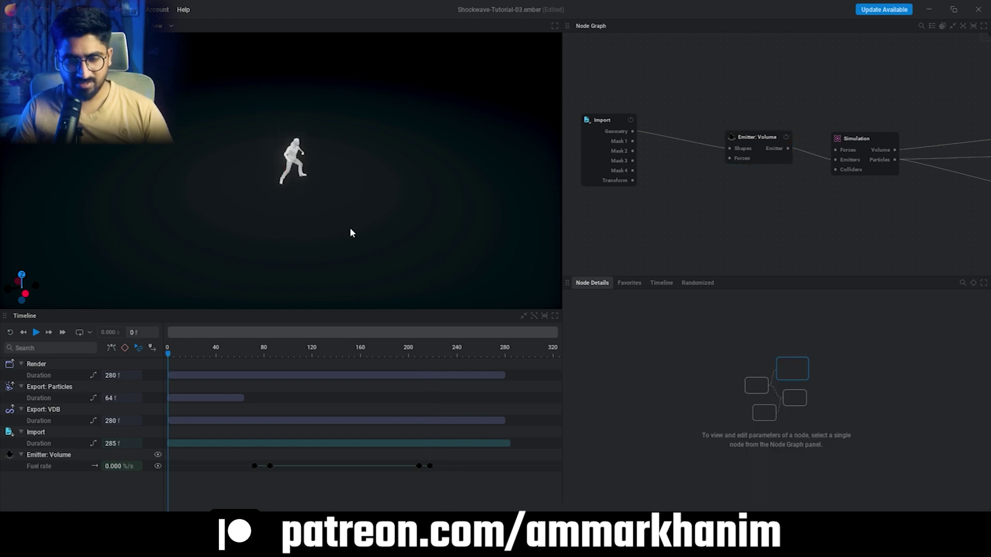
key("space")
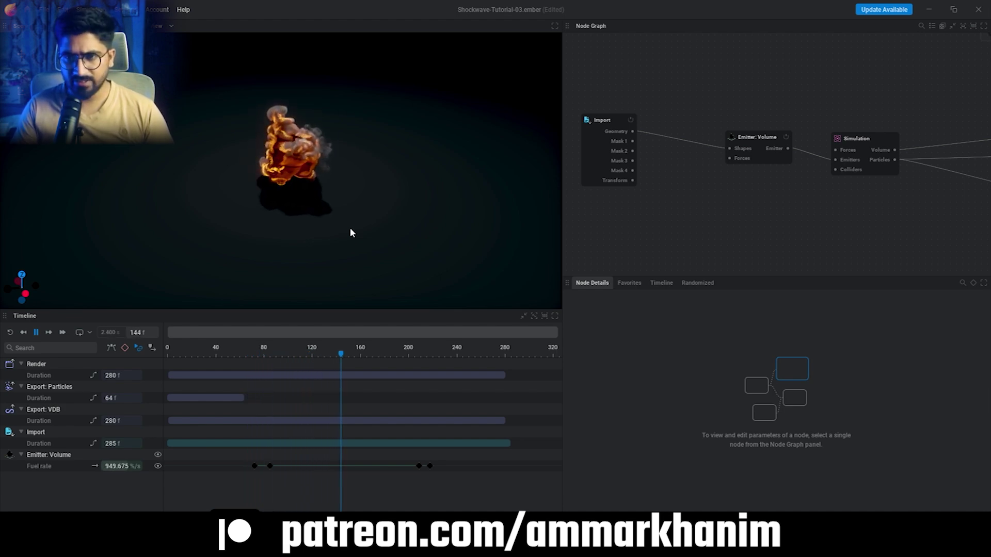
key("space")
key("r")
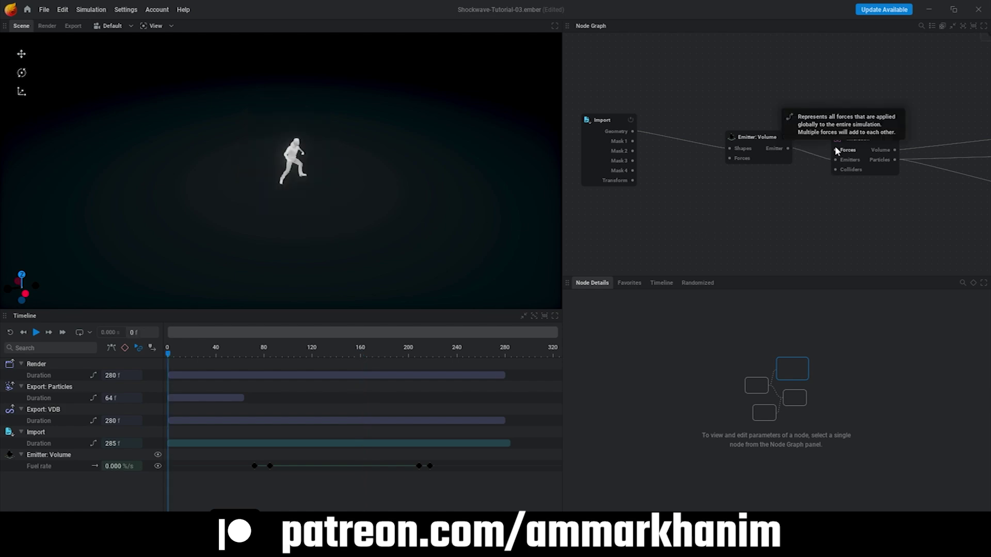
Step: Add a Line force to the simulation's Forces input, with push strength 1.967, twist strength 0.5 and repel strength 0.8
left_click_drag(837, 149, 759, 209)
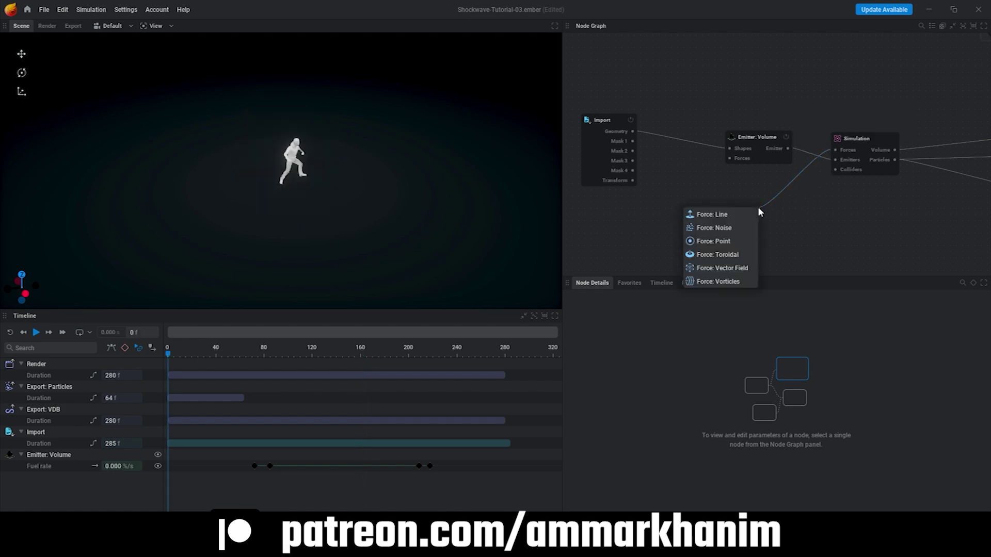
left_click(723, 214)
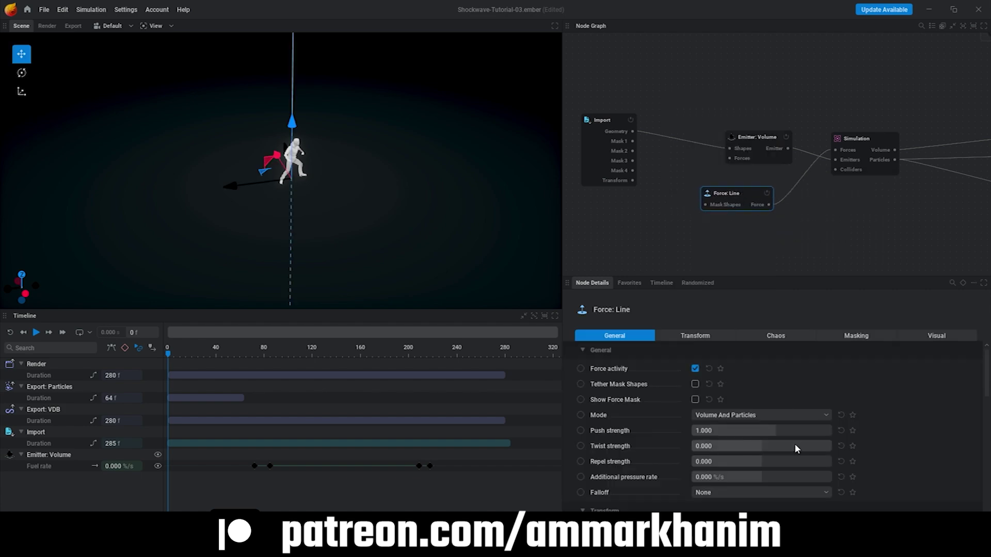
left_click_drag(786, 431, 789, 431)
left_click_drag(758, 446, 772, 461)
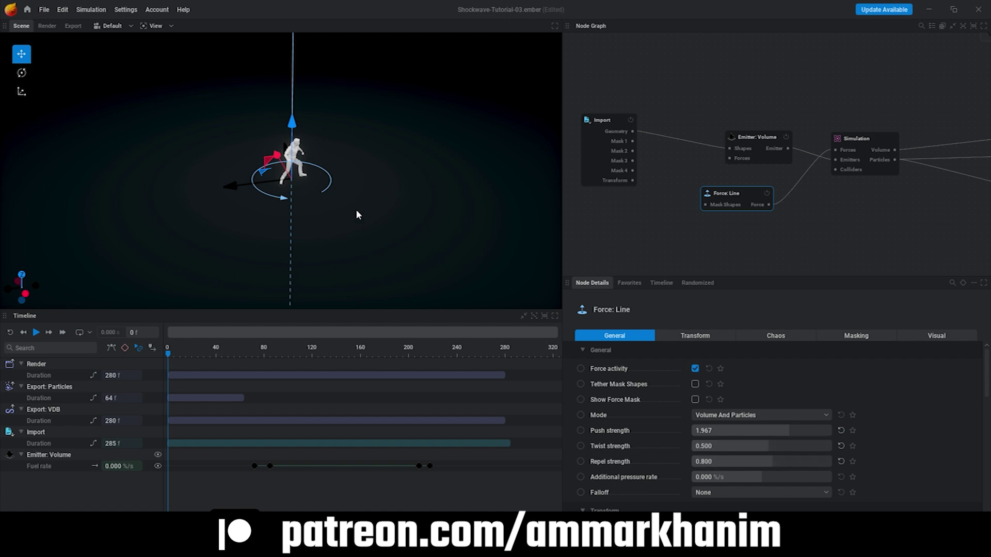
Step: Play the simulation to preview the line force's effect on the fire, and reset it to frame 0
key("space")
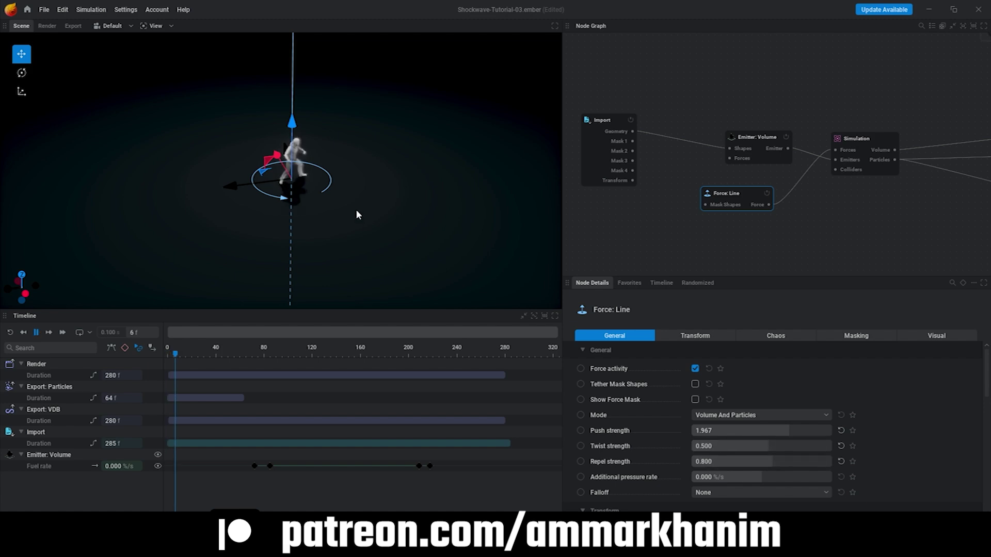
left_click(634, 216)
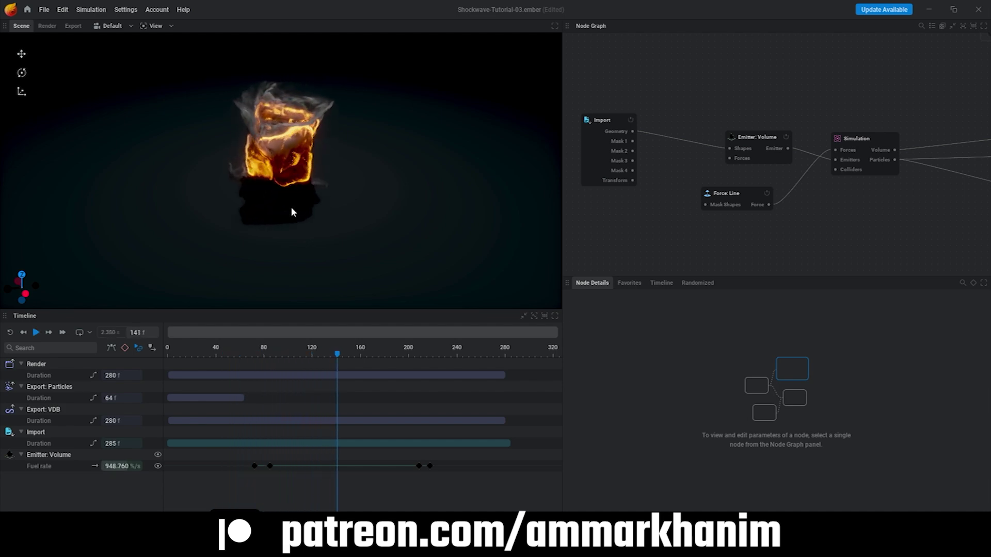
key("r")
Step: Set the line force's push strength to 3.567, twist strength to 0.8 and repel strength to 1.433, and preview the fire up to frame 180
left_click(722, 204)
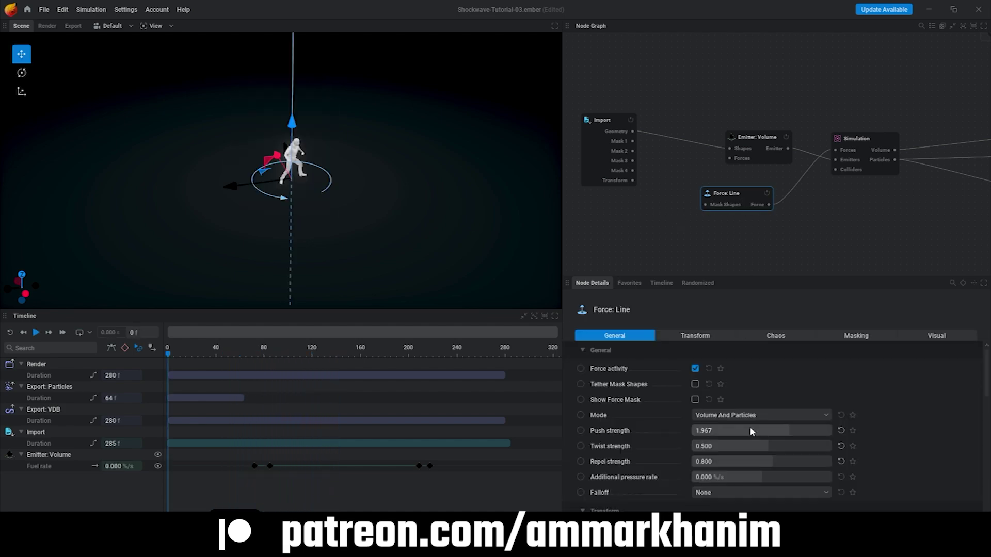
left_click_drag(749, 430, 772, 446)
key("space")
left_click(667, 243)
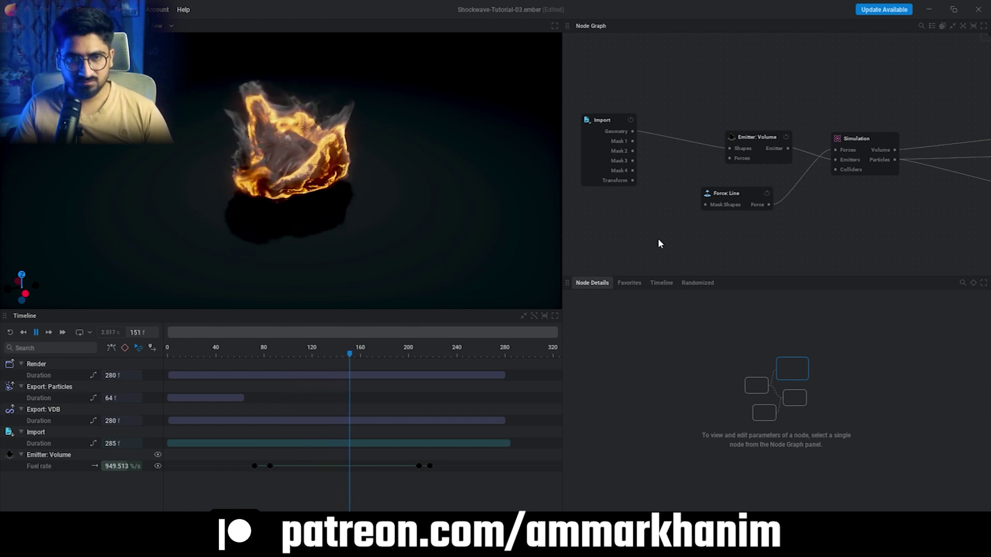
key("space")
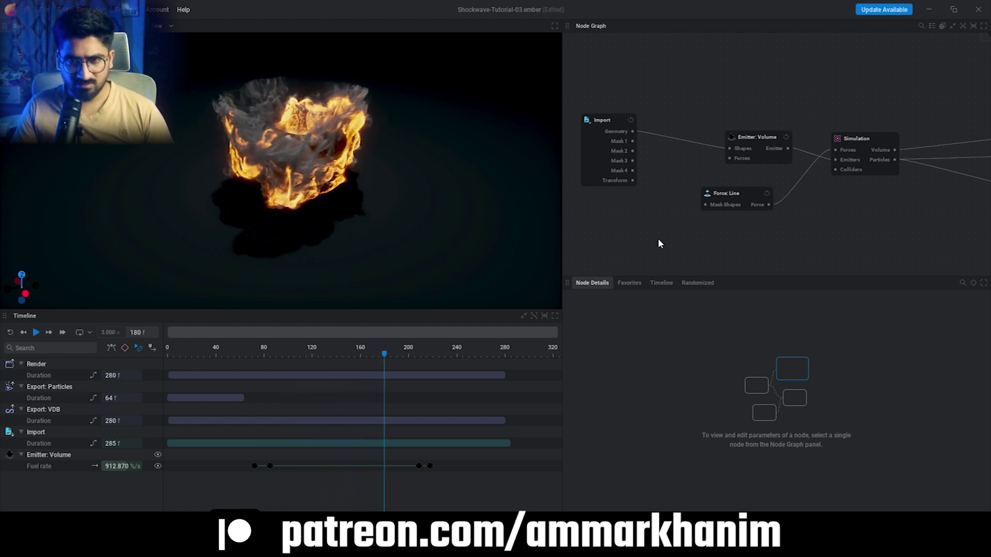
Step: Set the line force's push strength to 4.333, twist strength to 2.4 and repel strength to 2.933, and replay the simulation
left_click(731, 200)
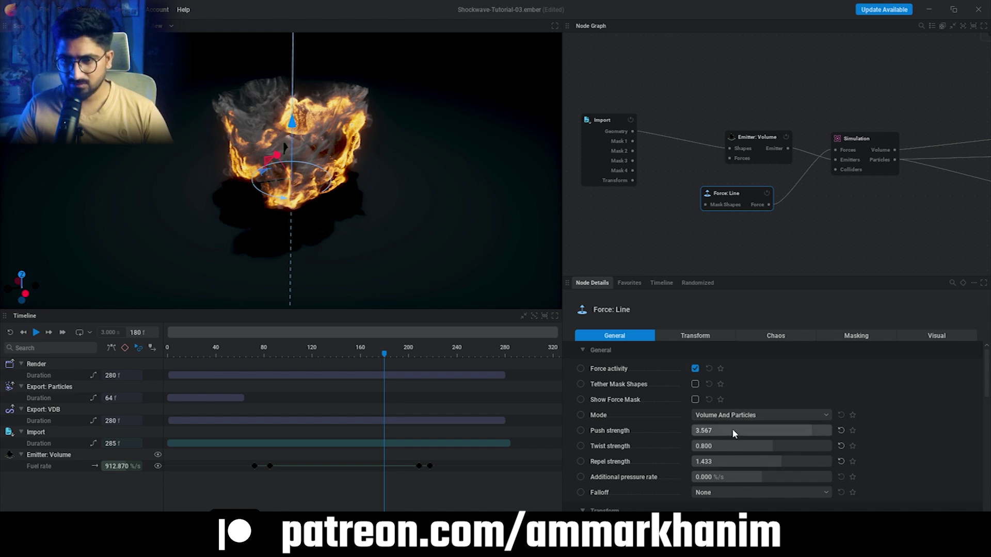
left_click_drag(732, 430, 744, 431)
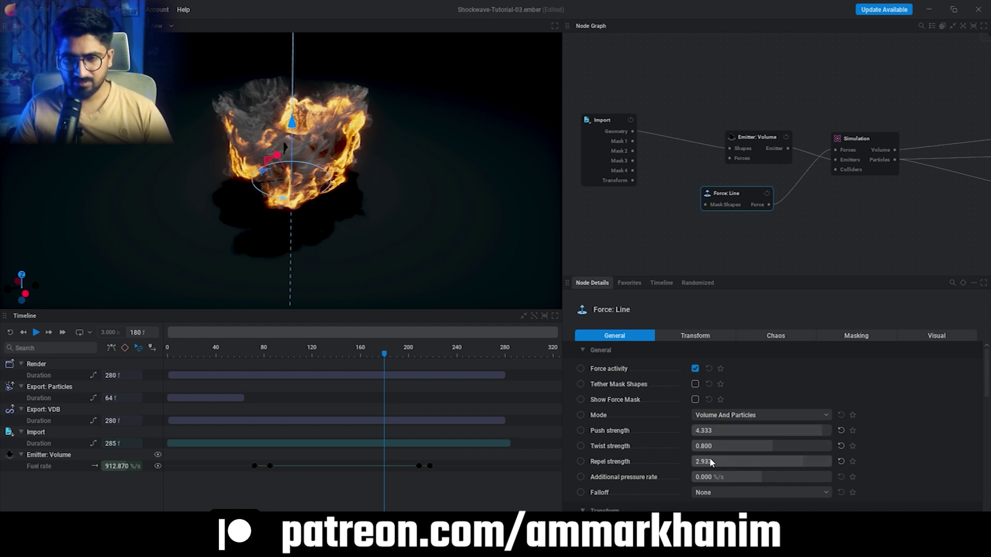
key("space")
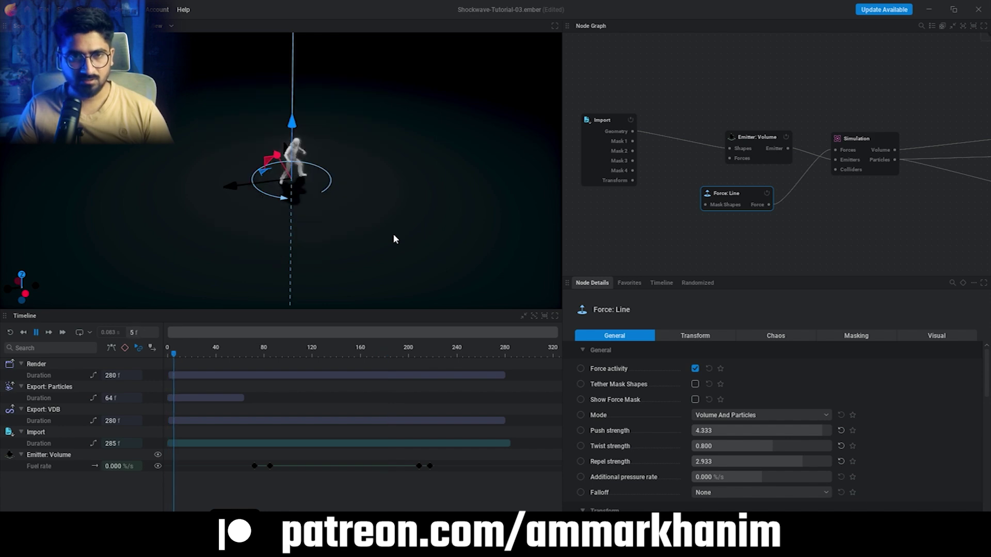
left_click(655, 248)
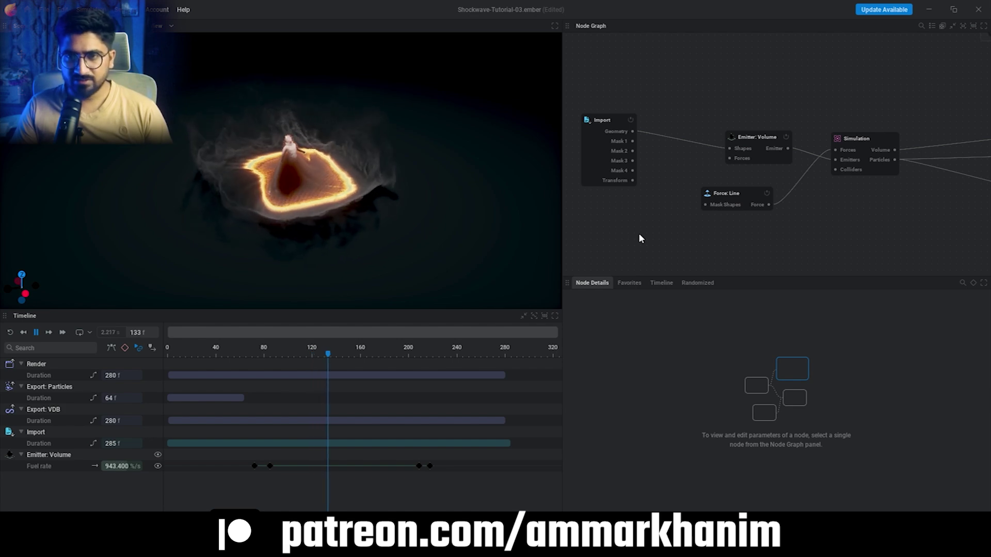
Step: Set the line force's additional pressure rate to 0 %/s and replay the simulation from the start
left_click(743, 193)
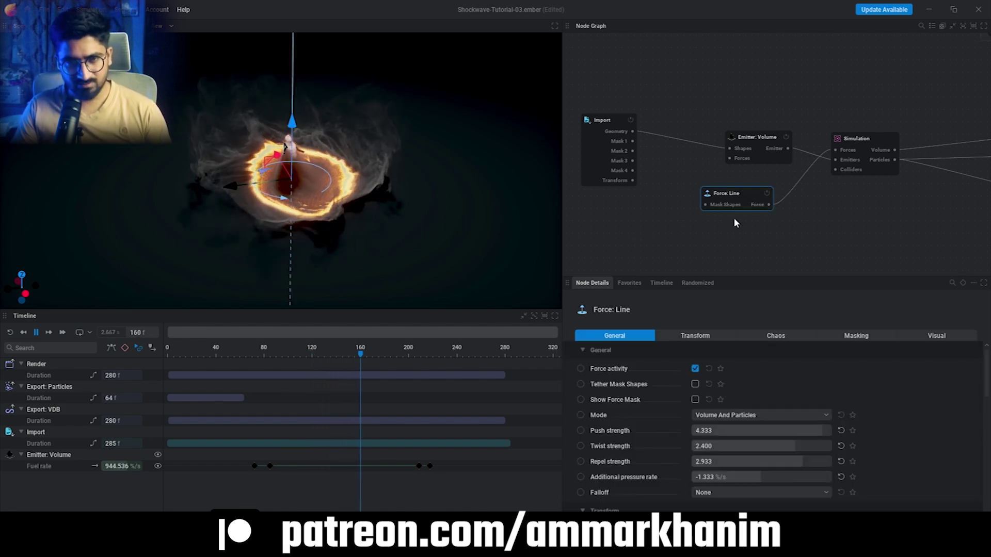
left_click(745, 476)
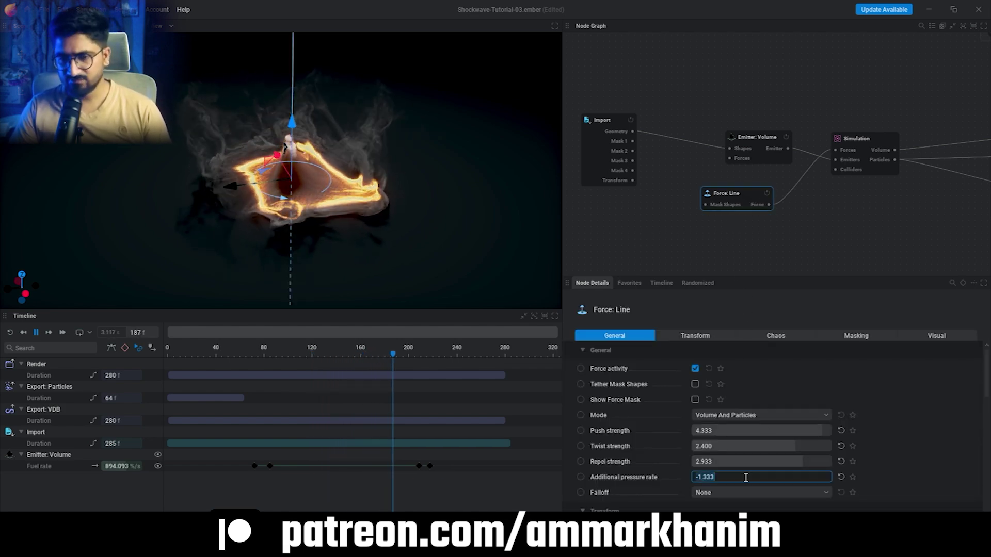
type("0")
key("Return")
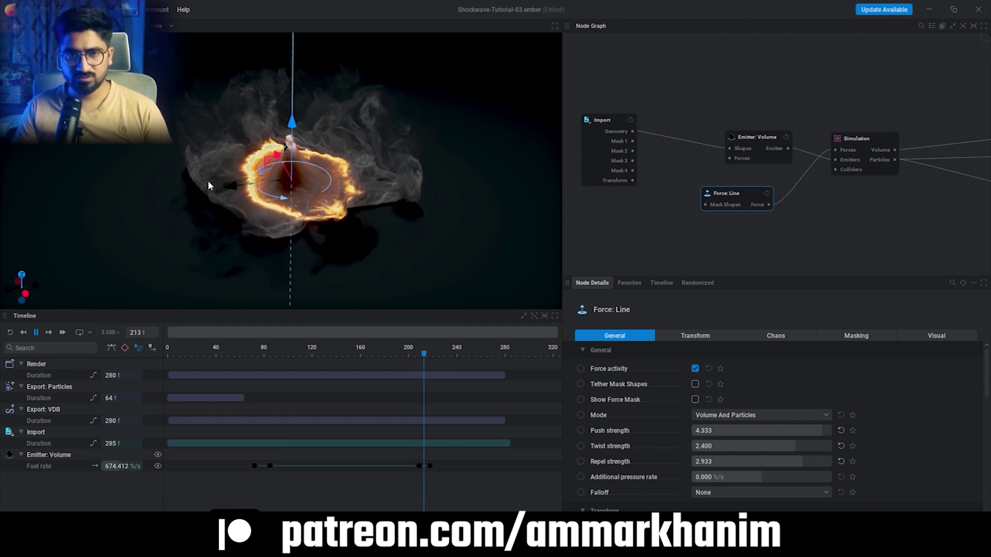
left_click(601, 210)
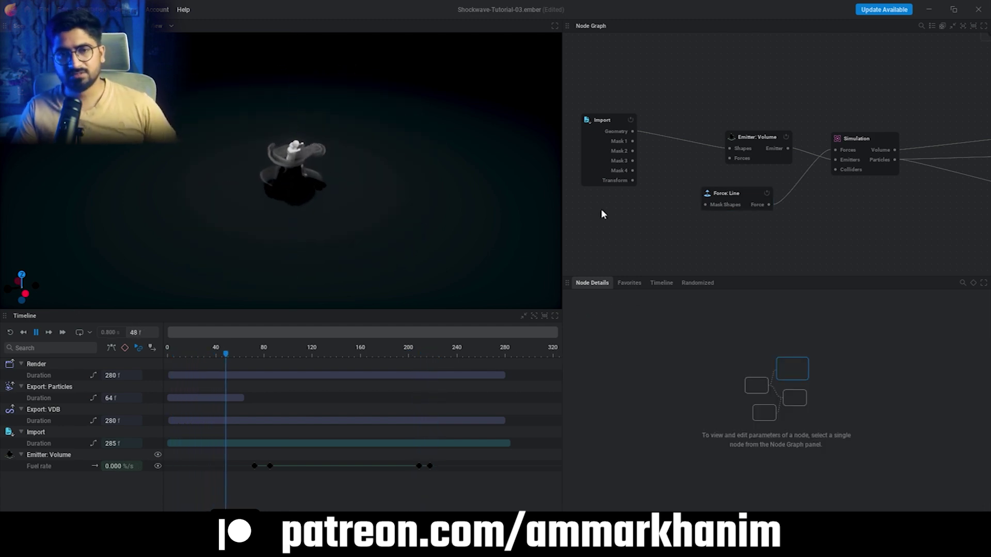